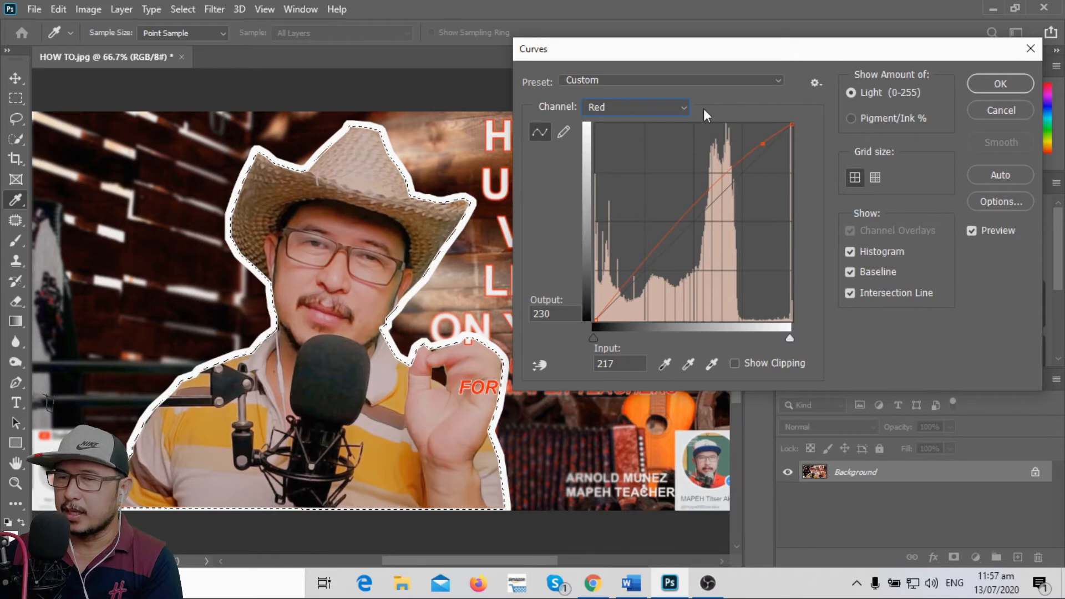
Step: Add a point at input 217, output 224 on the Green channel's curve to lift the greens slightly
click(686, 108)
click(619, 149)
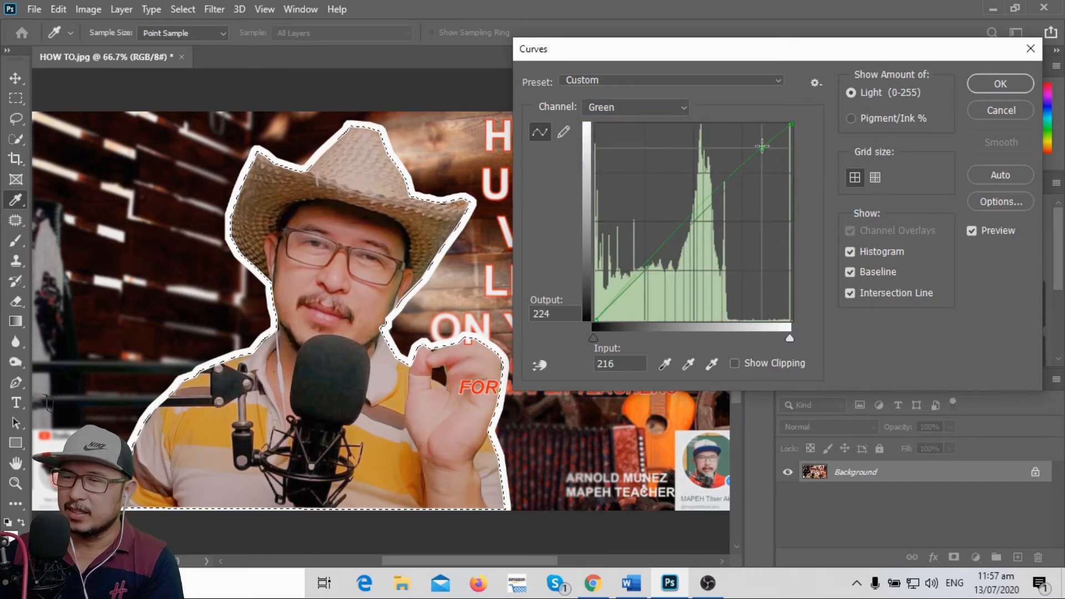
drag(762, 146, 763, 147)
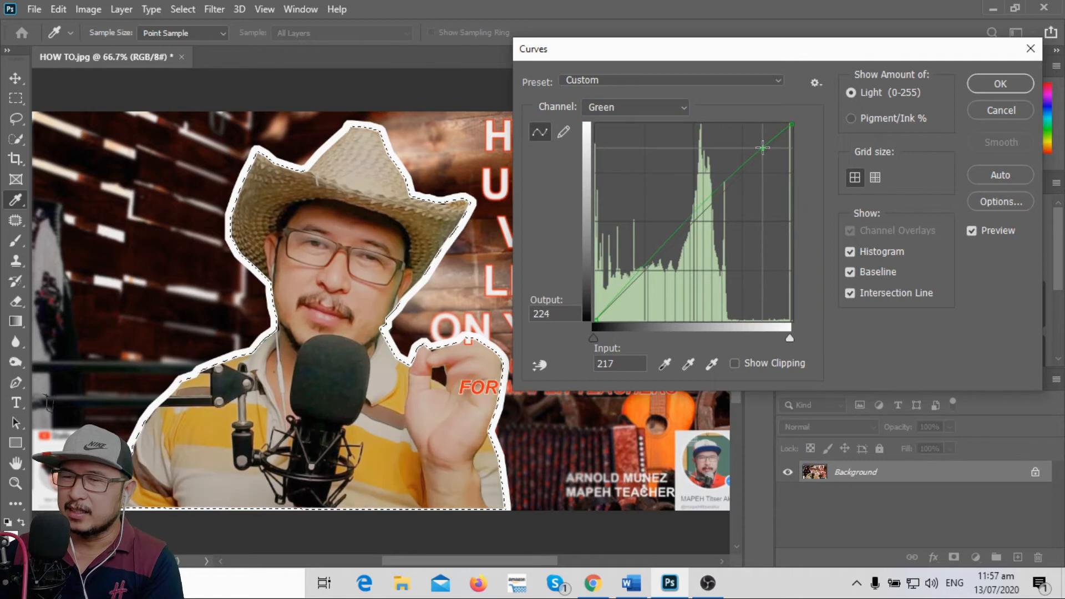
Step: Raise the Blue channel's curve with a highlight point at input 213, output 225
click(685, 107)
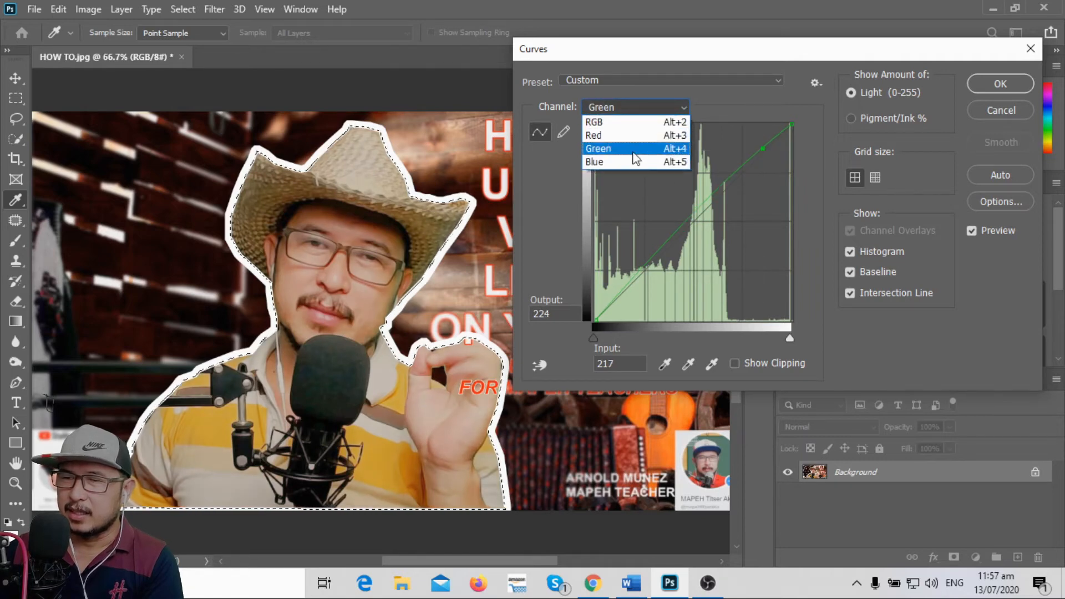
click(628, 160)
click(755, 145)
key(Up)
drag(755, 145, 762, 151)
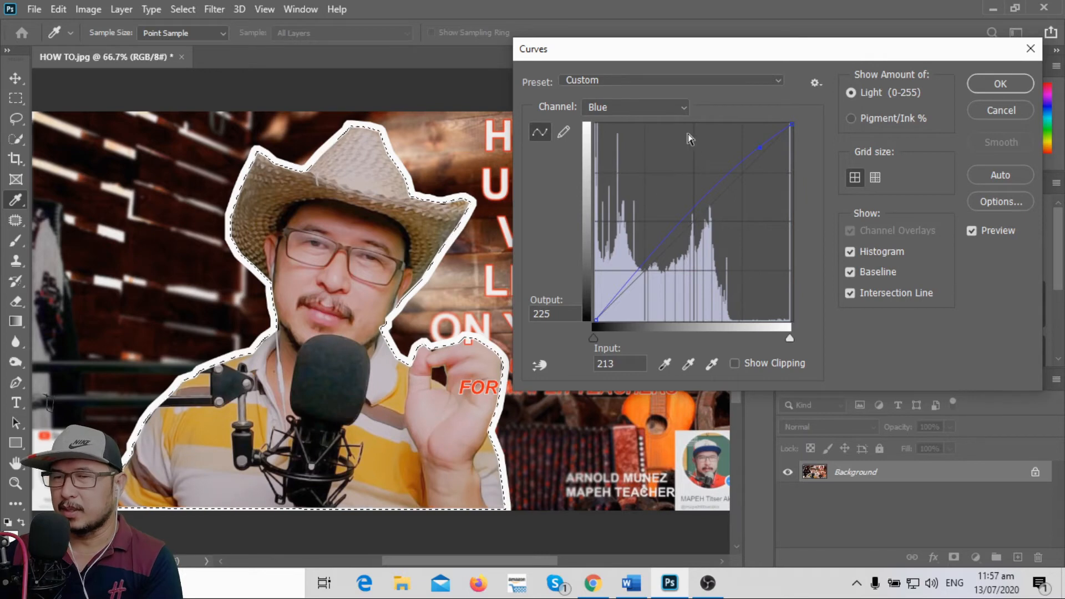
Step: Raise the Red channel's highlight point to input 216, output 233, and apply the Curves adjustment
click(687, 108)
click(637, 133)
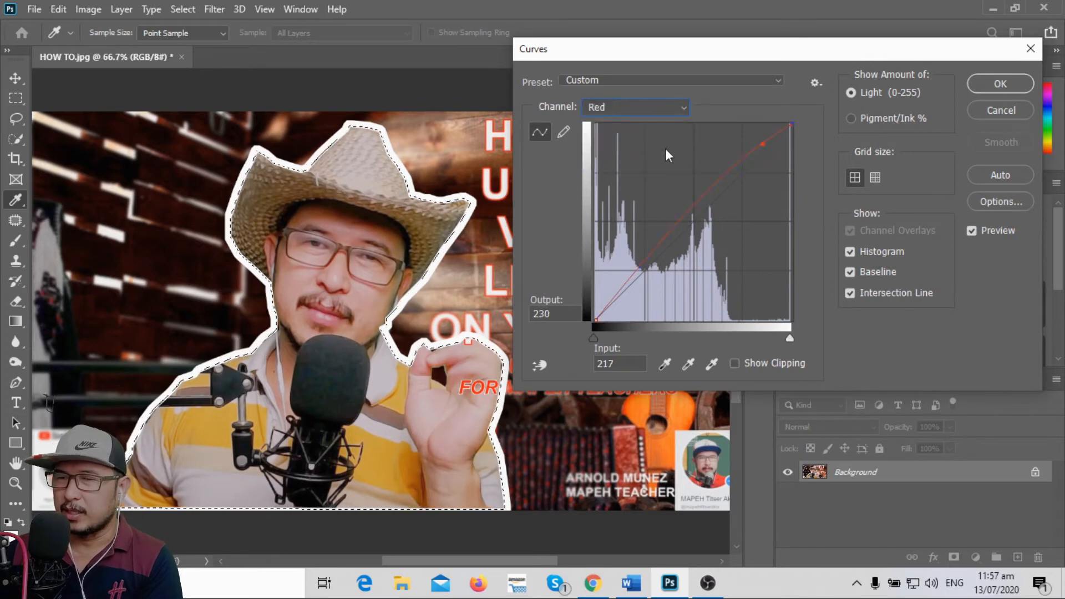
drag(763, 146, 763, 144)
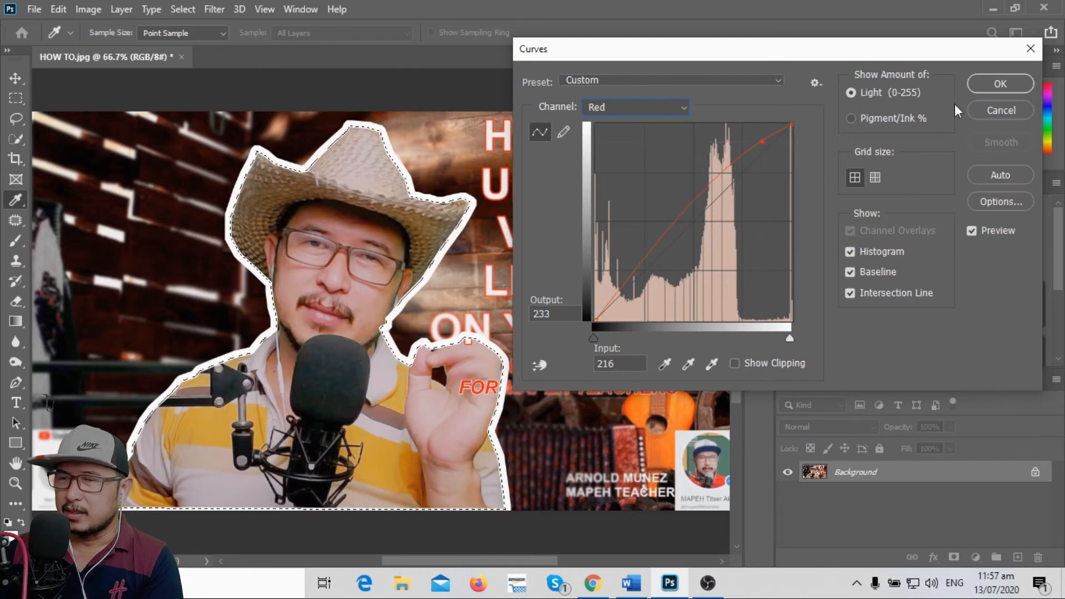
click(1002, 84)
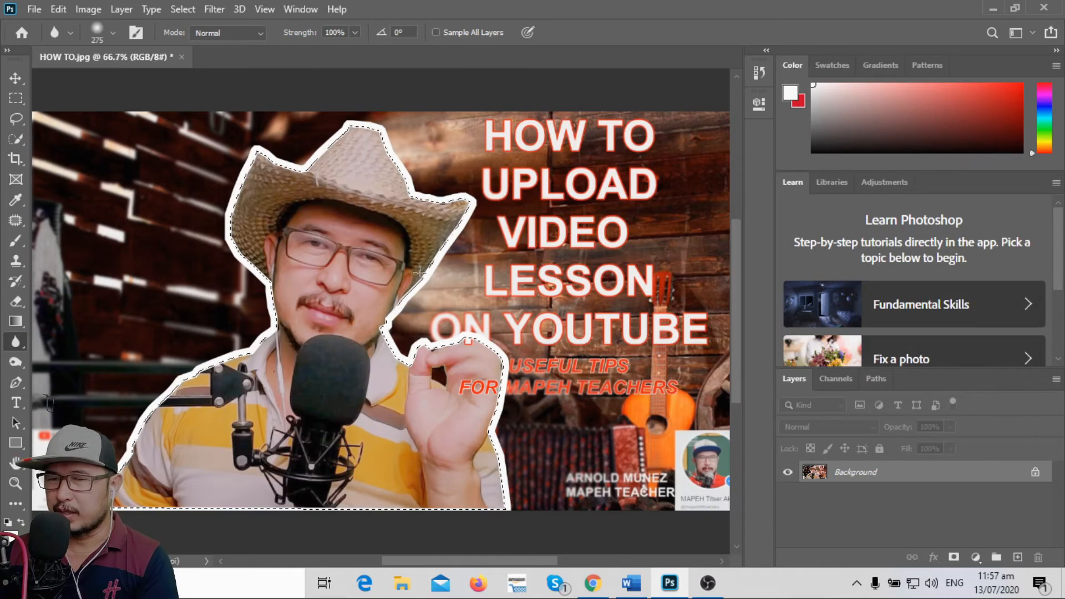
Step: Save the image on the computer's Desktop as a JPEG named HOW TO1 at Maximum quality 12
click(42, 10)
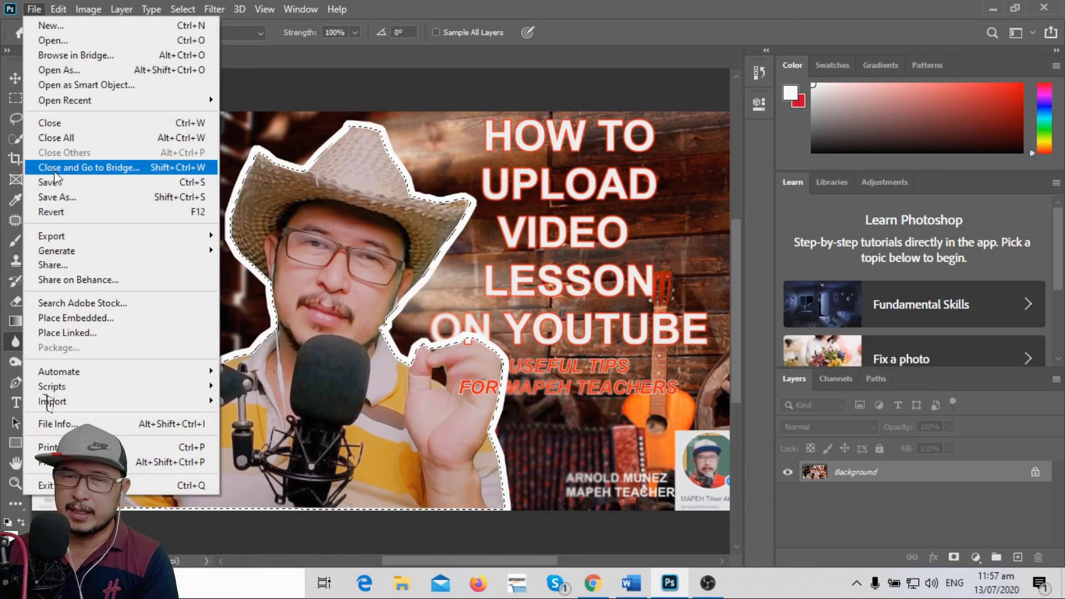
click(65, 198)
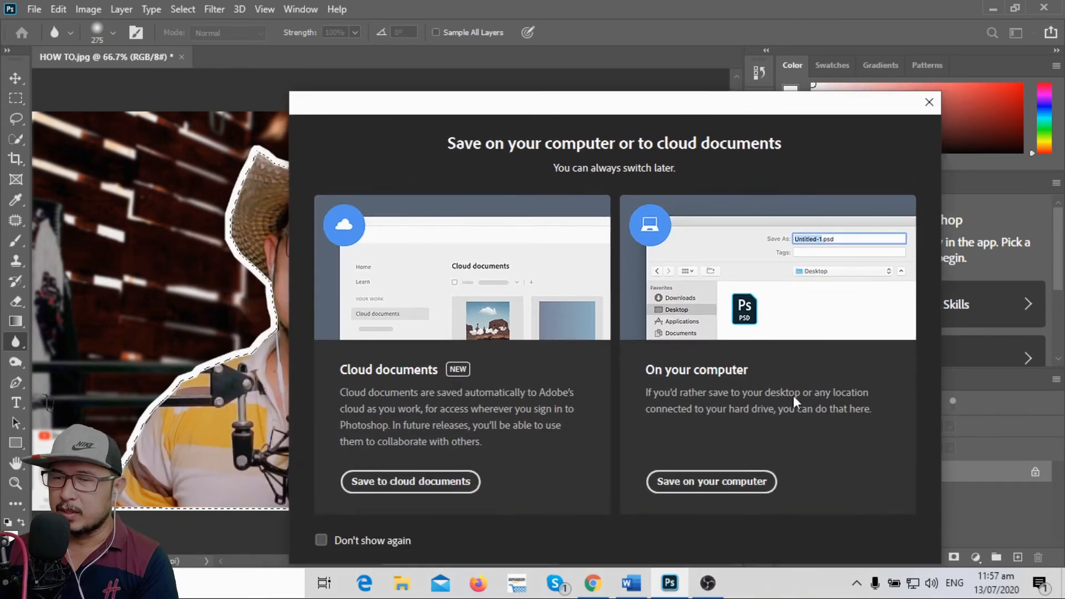
click(725, 481)
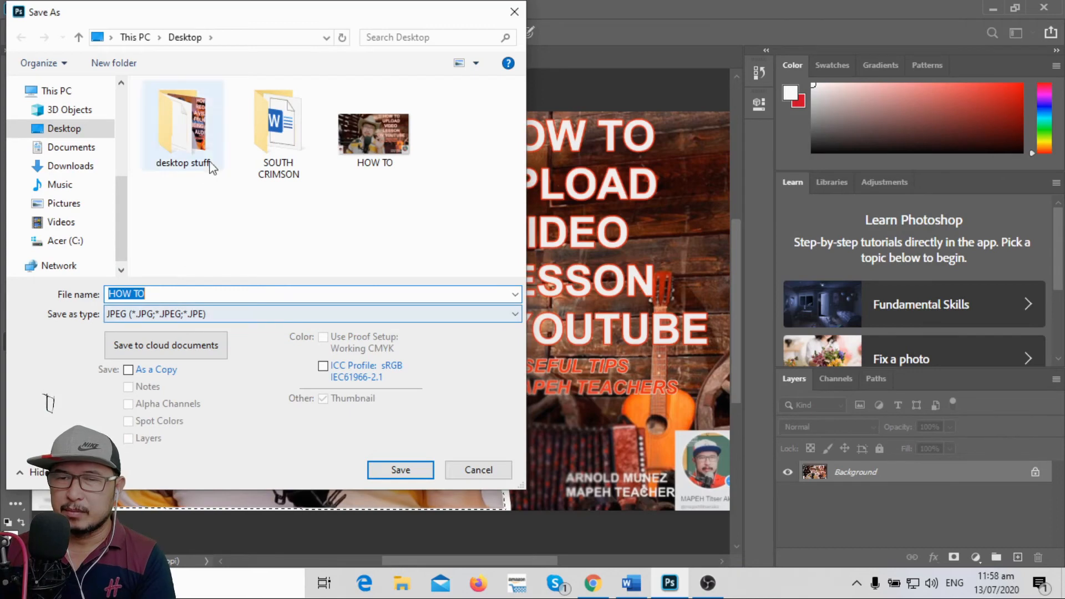
click(144, 294)
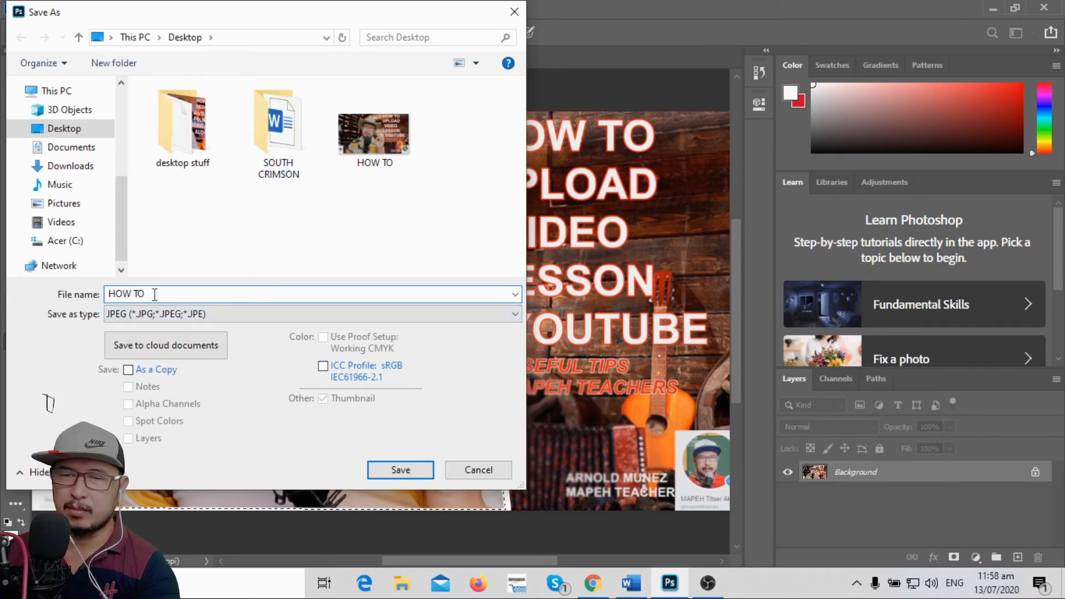
text(1)
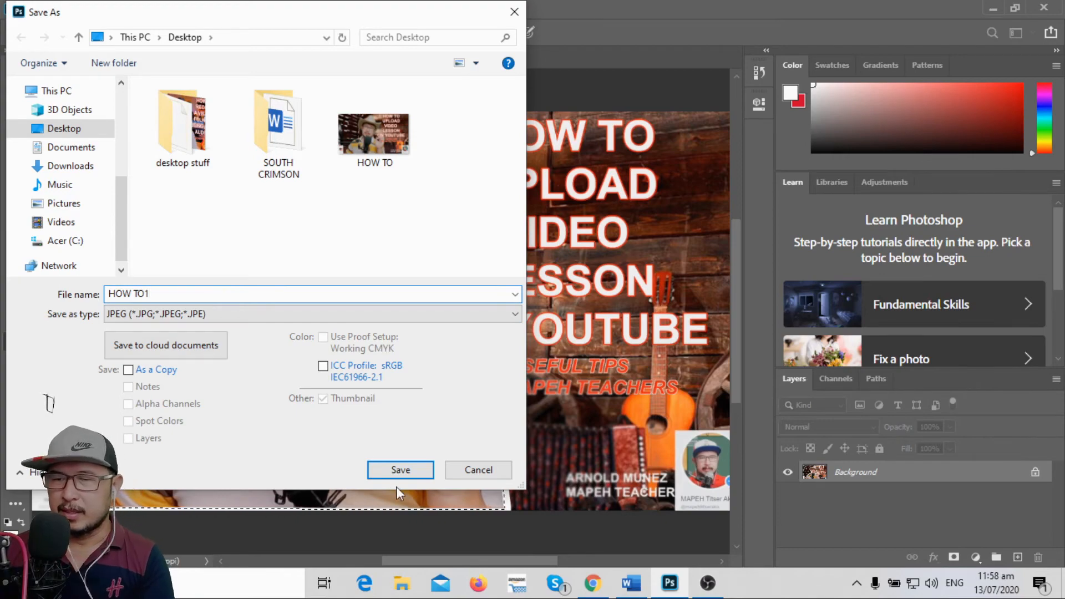
click(400, 471)
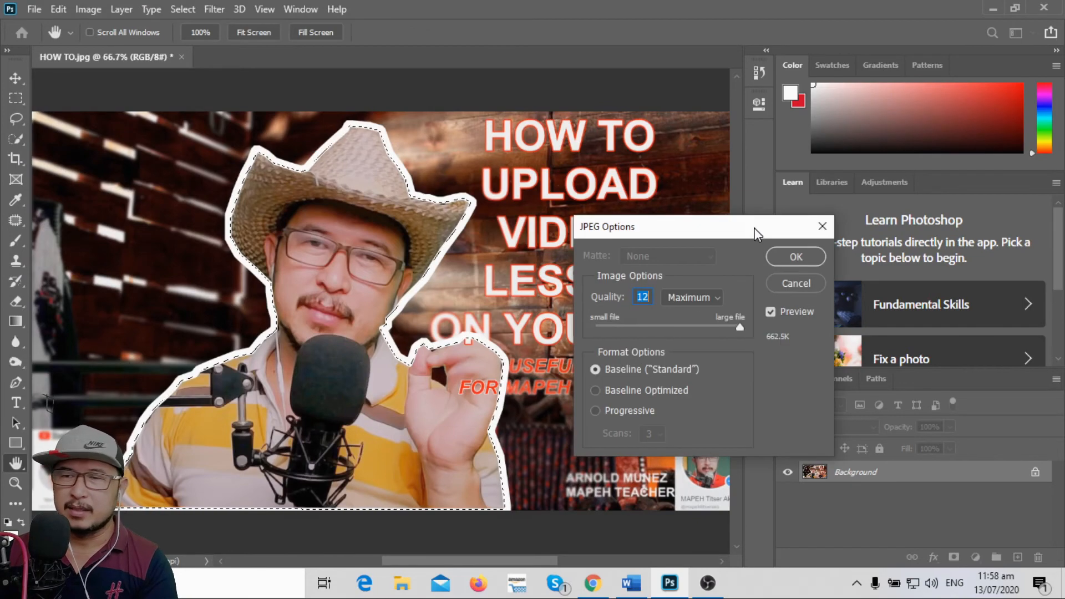
click(805, 236)
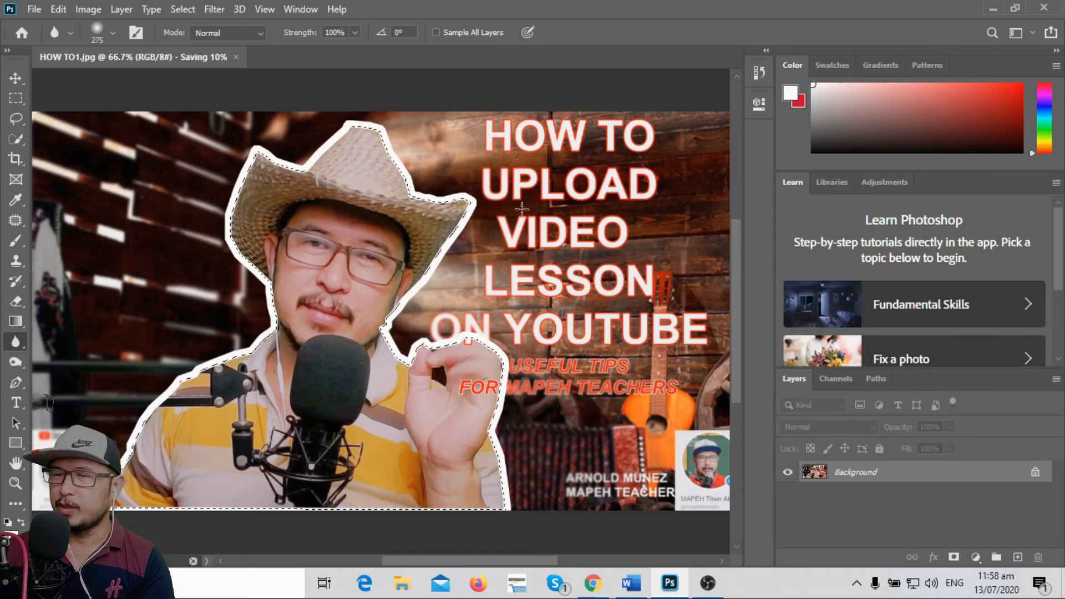
Step: Close the saved image and Photoshop, and switch to the YouTube Studio video upload page in Chrome
click(1048, 16)
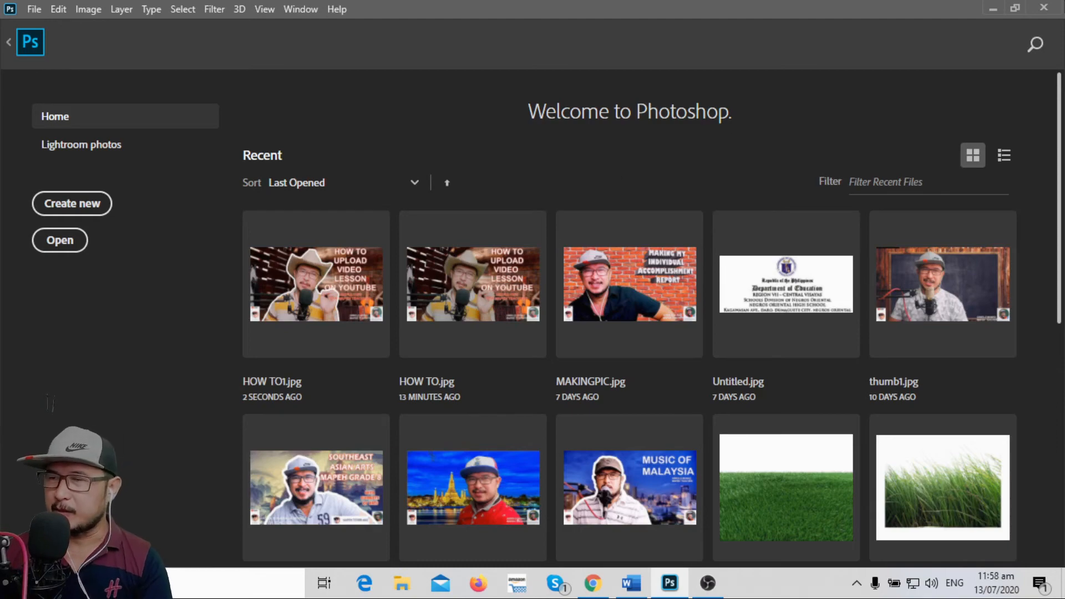
click(1036, 7)
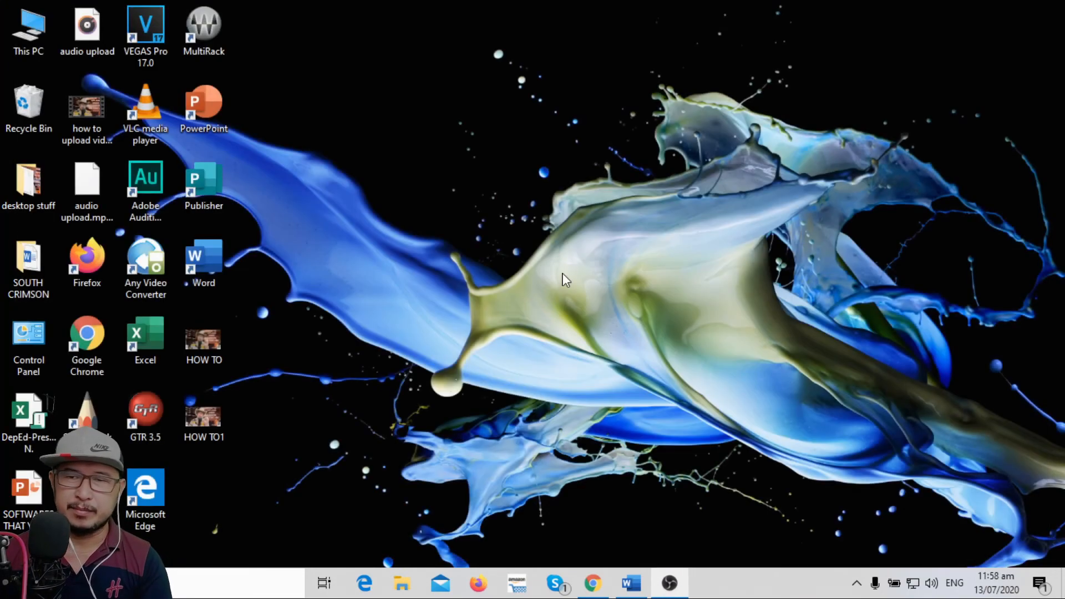
click(592, 583)
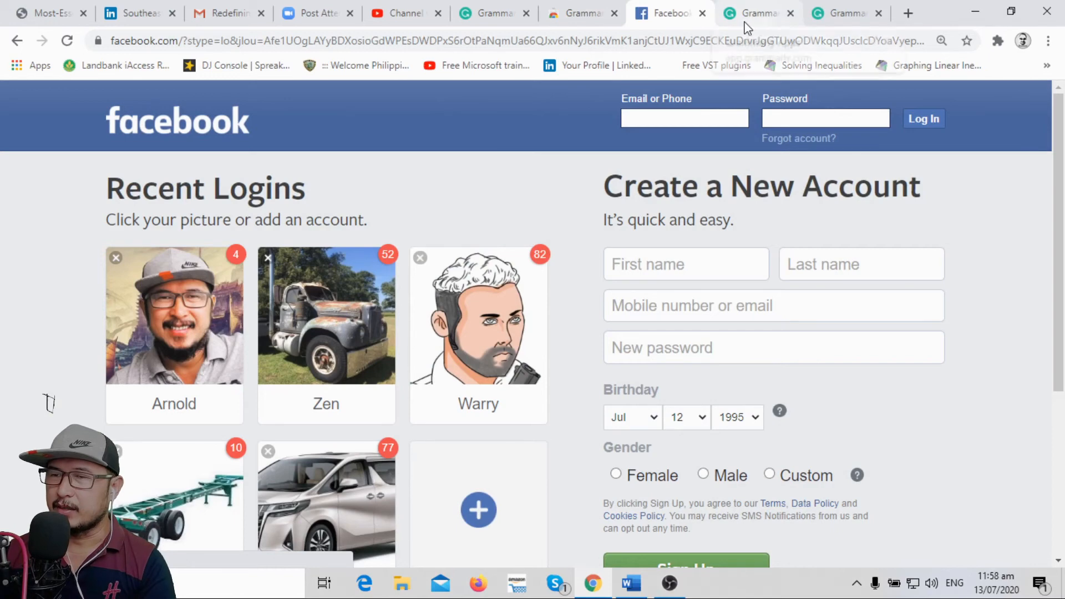
click(405, 17)
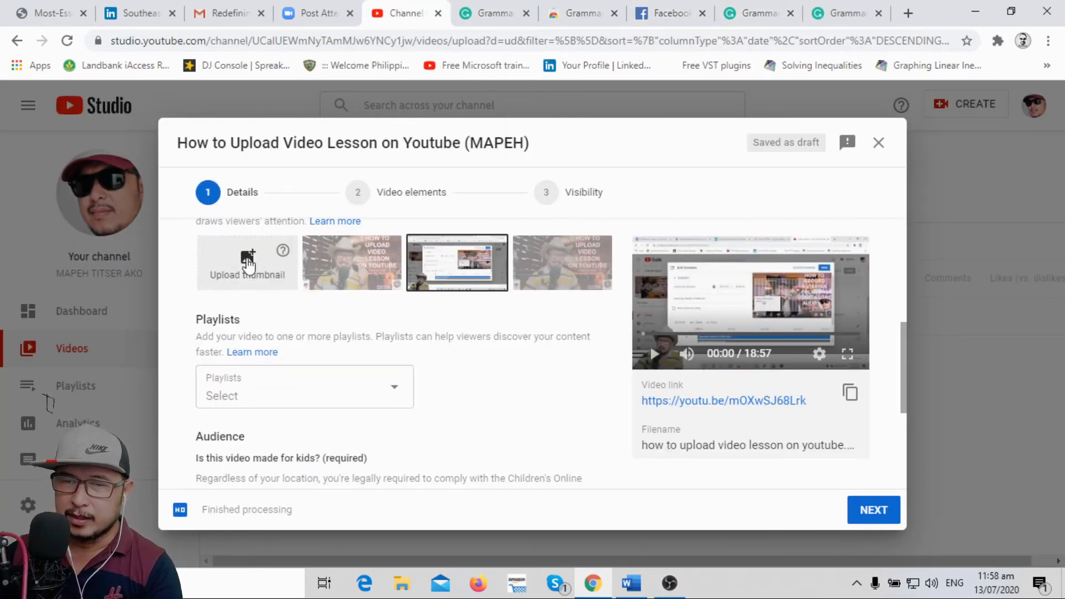
Step: Review the video's title, description and thumbnail options in the upload details
scroll(428, 428, up, 5)
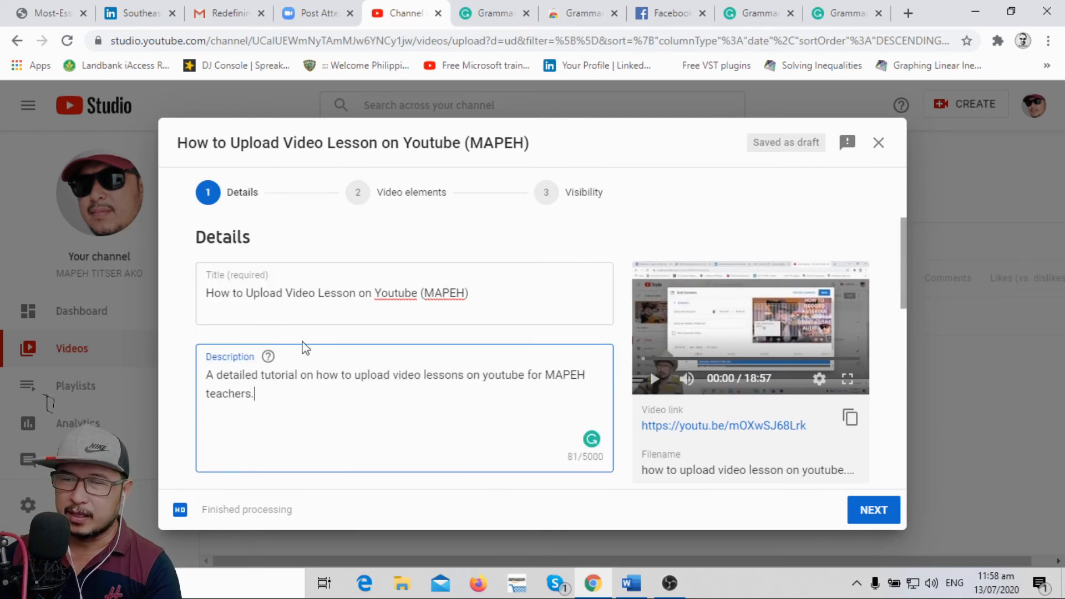
scroll(428, 362, down, 4)
scroll(433, 367, up, 3)
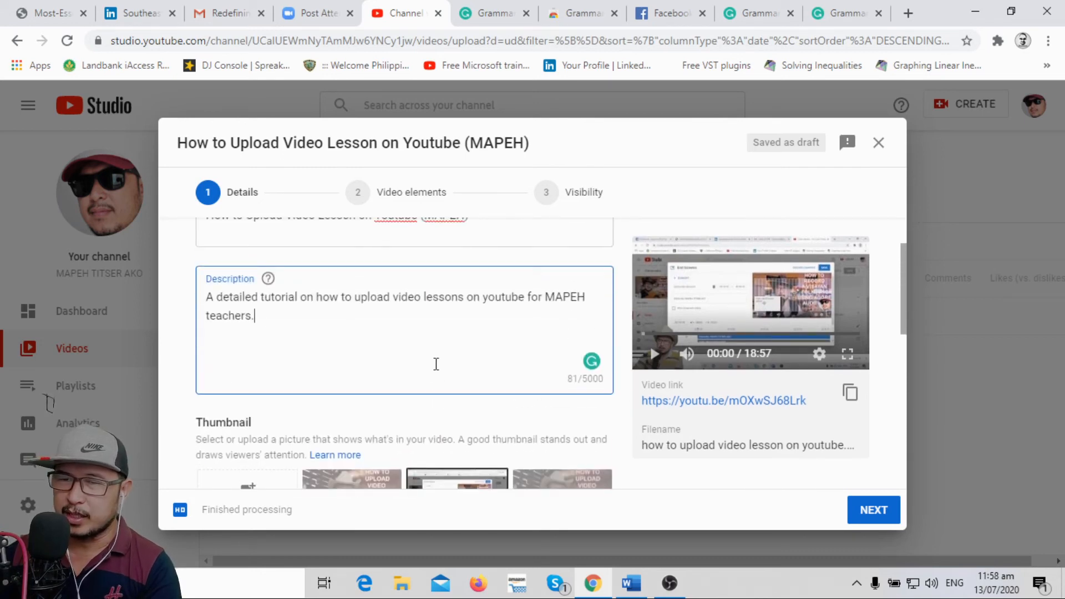
scroll(264, 336, up, 2)
scroll(275, 349, down, 1)
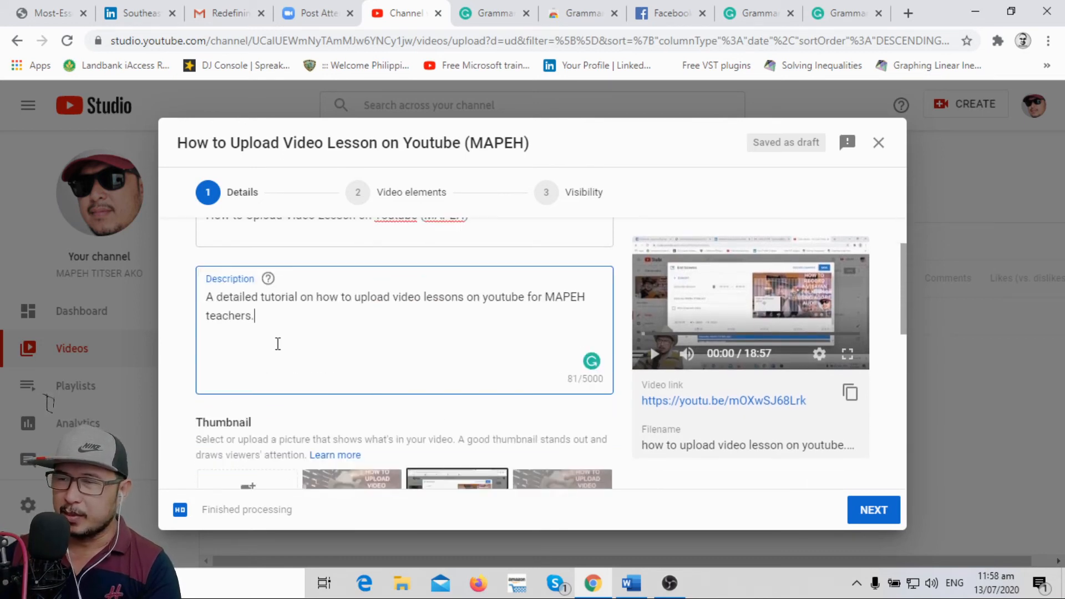
scroll(296, 336, down, 3)
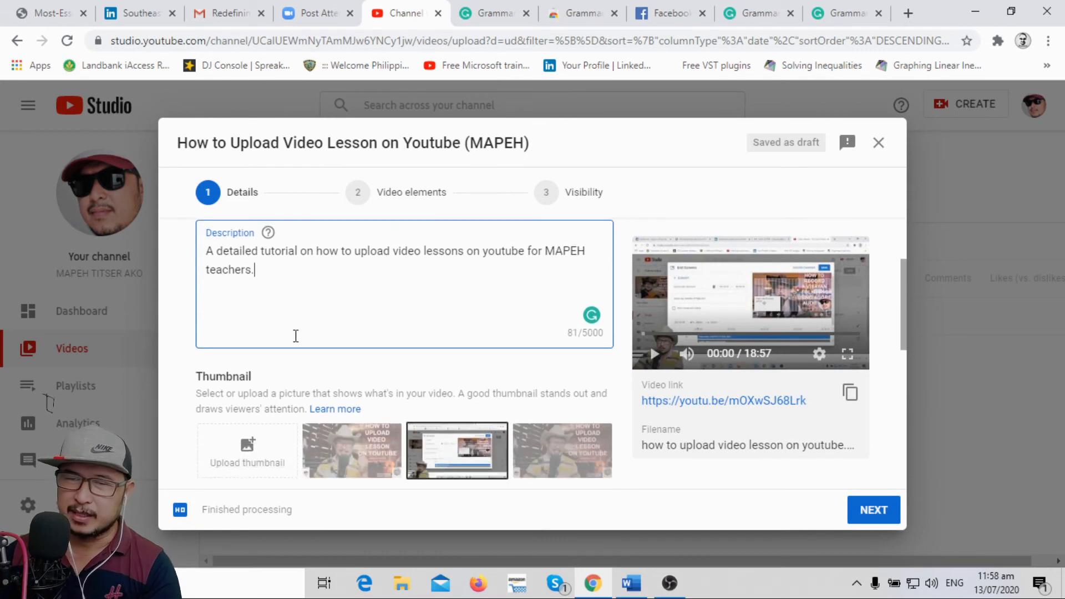
scroll(296, 339, up, 4)
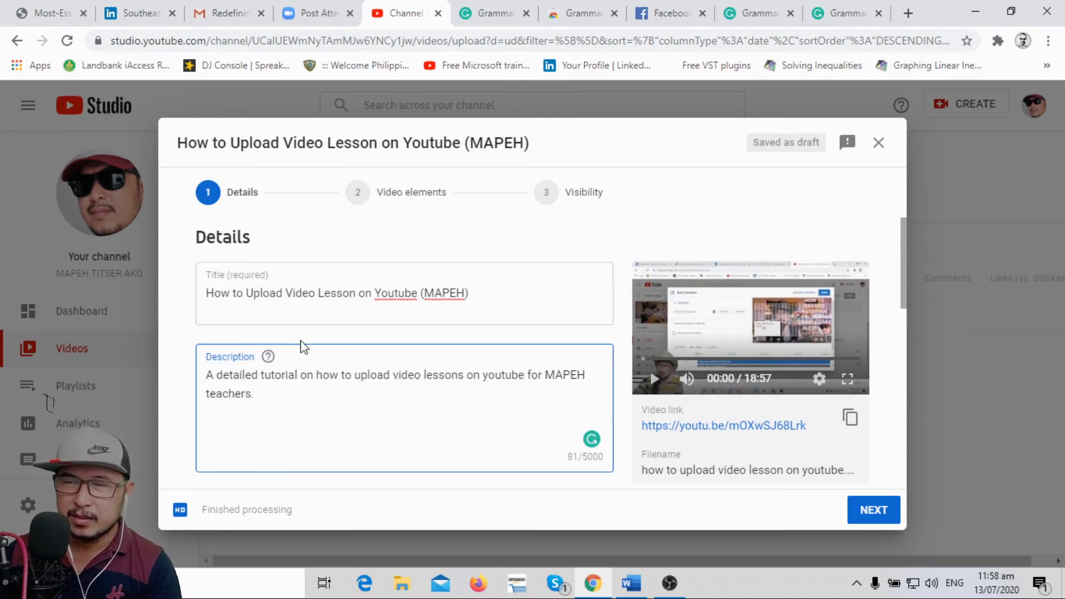
scroll(478, 344, down, 2)
scroll(371, 347, down, 1)
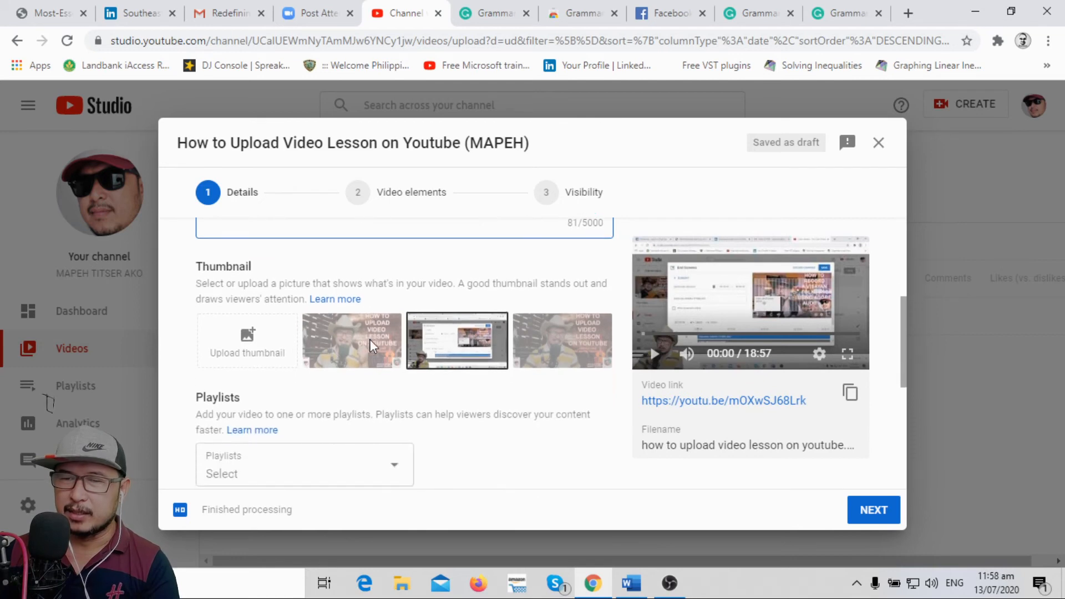
Step: Upload the HOW TO1 image from the Desktop as the video's custom thumbnail
click(251, 339)
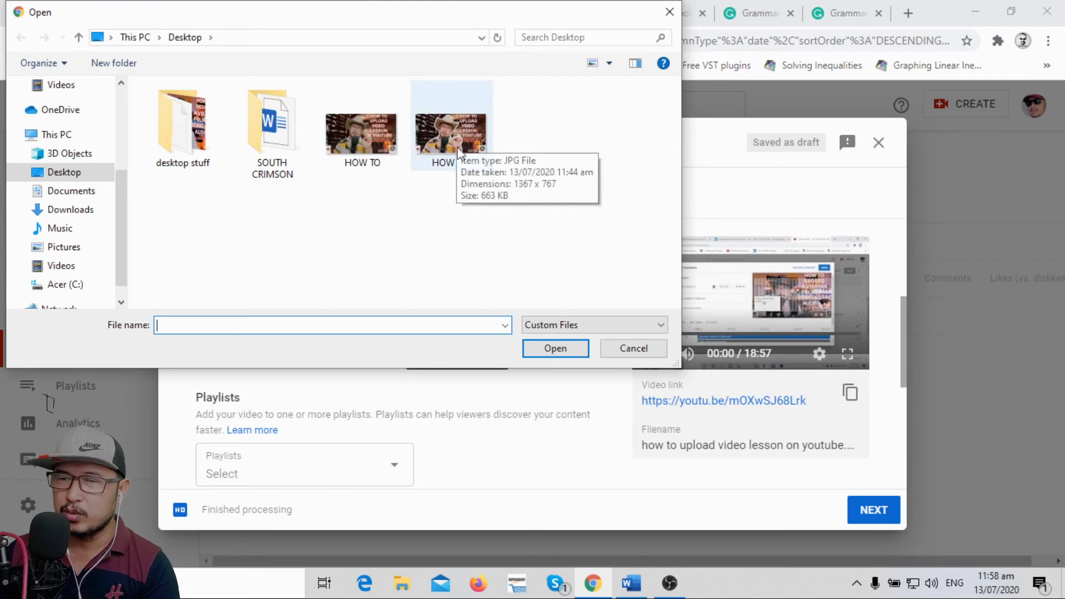
click(439, 149)
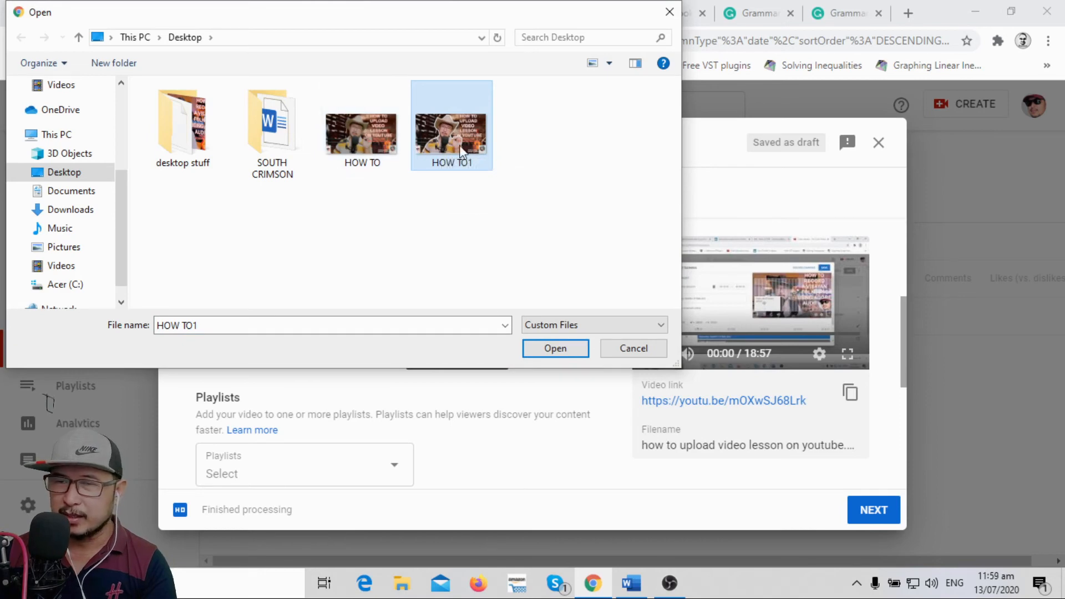
click(547, 355)
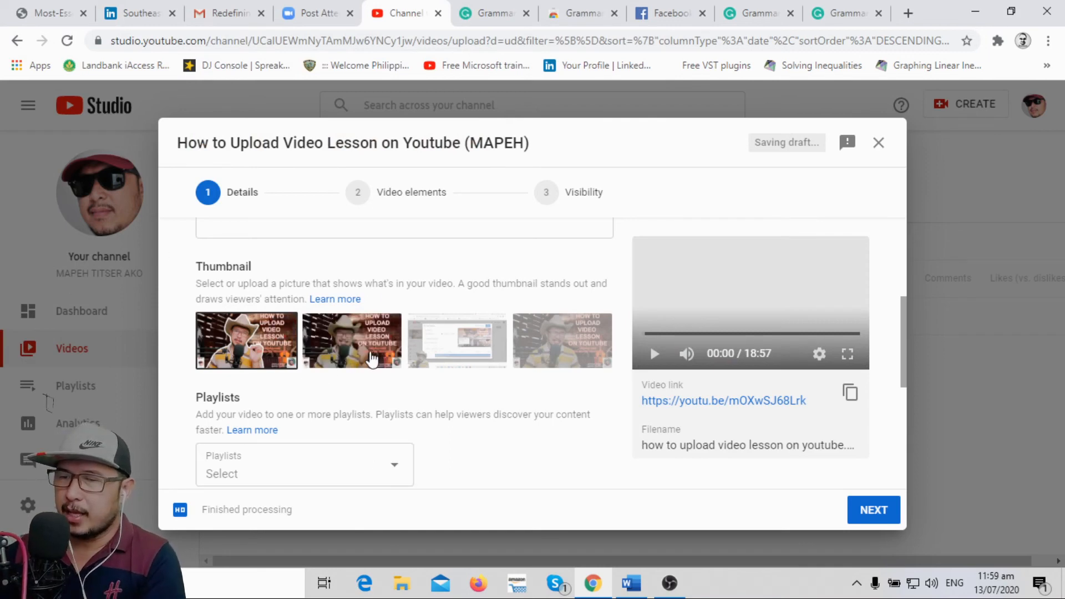
Step: Add the video to the MAPEH GRADE 8 VIDEO LESSONS playlist
scroll(382, 319, down, 3)
click(395, 313)
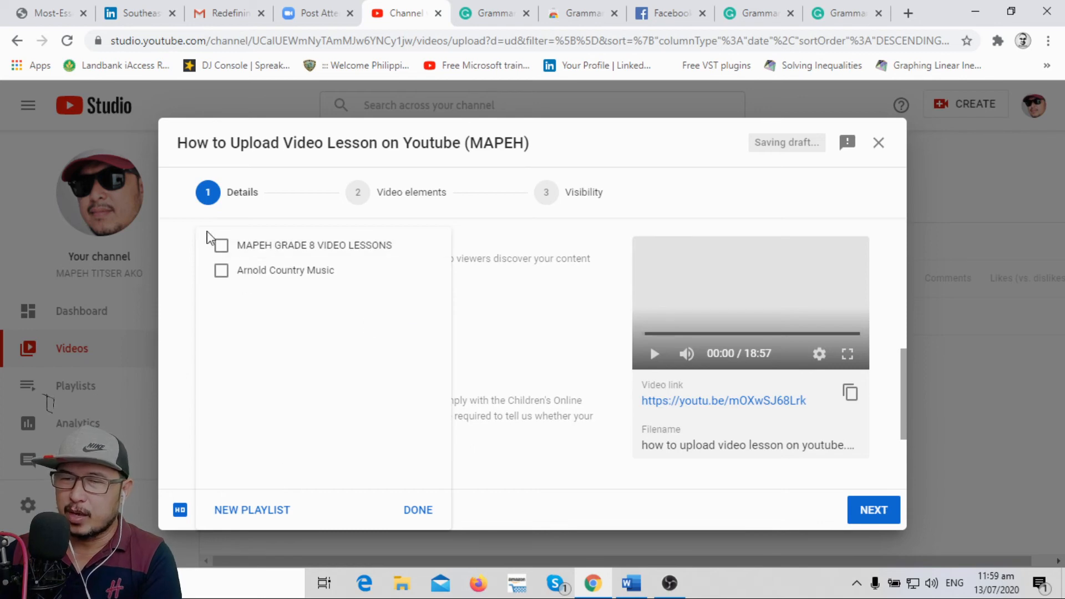
click(223, 249)
click(417, 510)
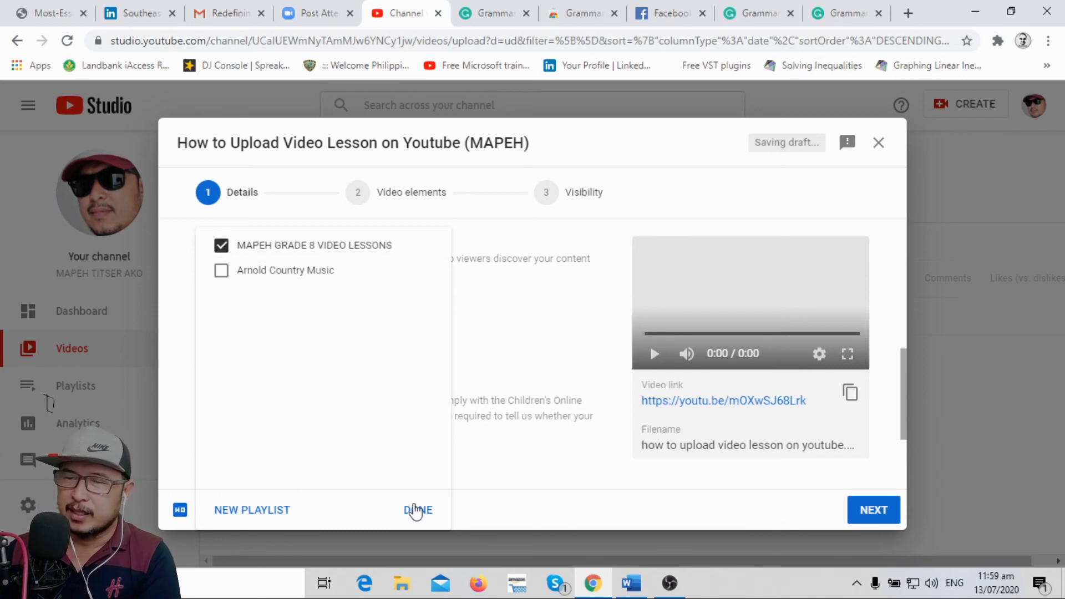